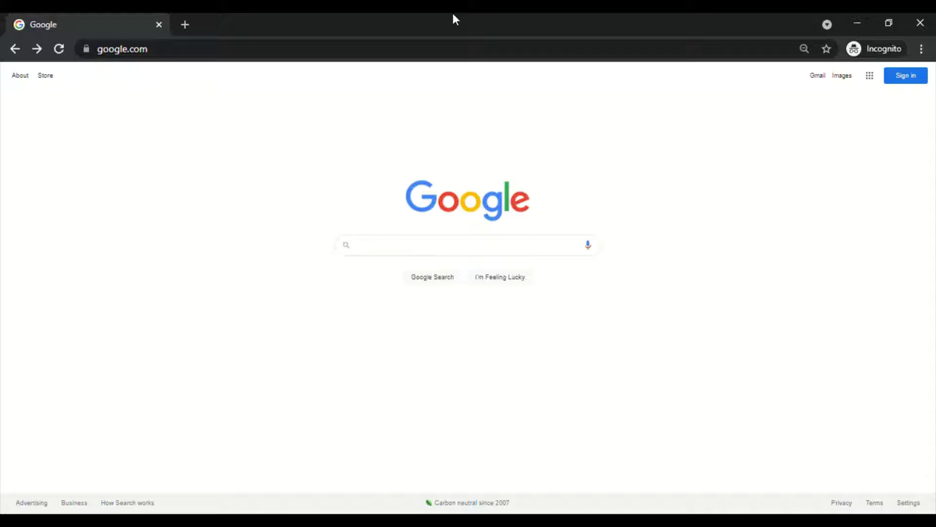
Step: Navigate Chrome to alexa.amazon.com
{"action": "left_click", "coordinate": [407, 58]}
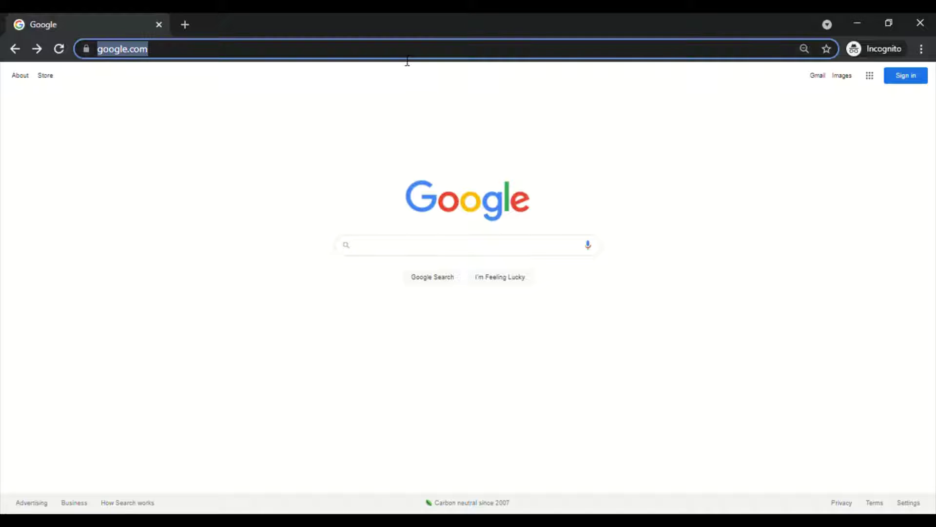
{"action": "type", "text": "alex"}
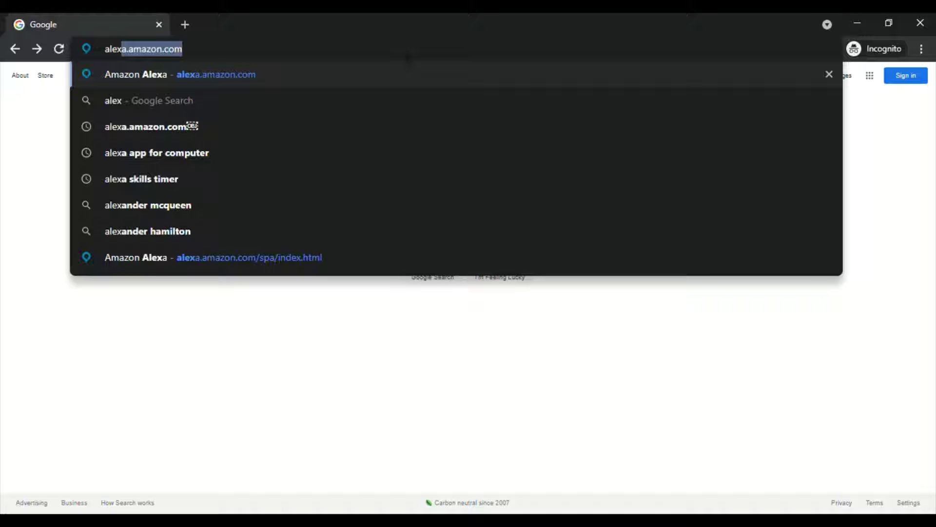
{"action": "type", "text": "a.amazo"}
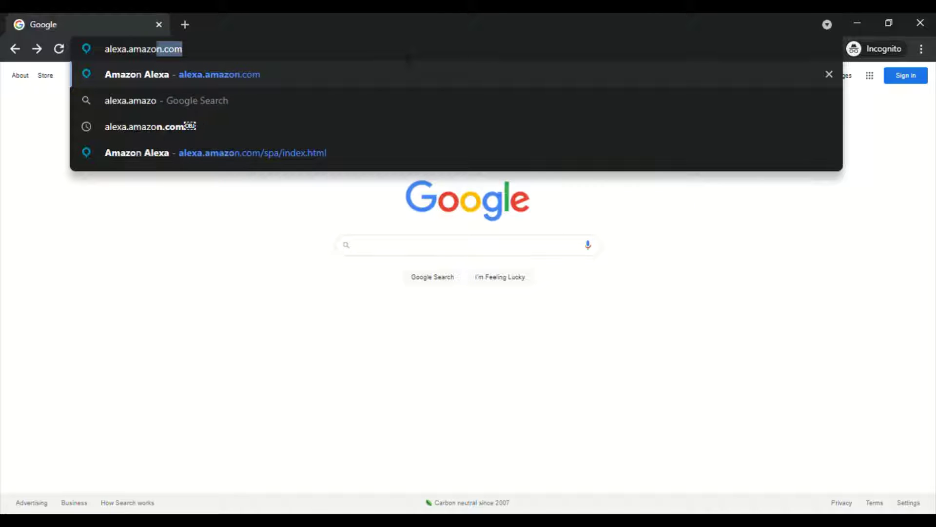
{"action": "type", "text": "n.com"}
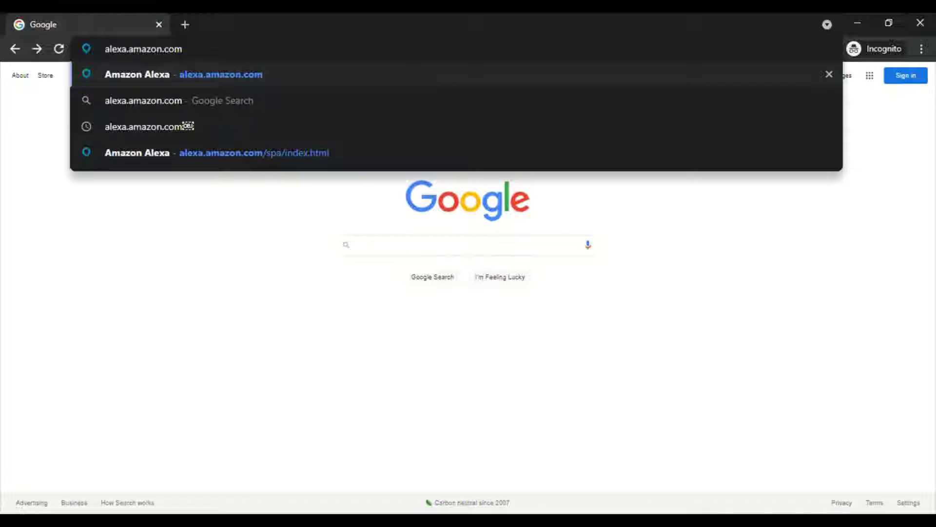
{"action": "key", "text": "Return"}
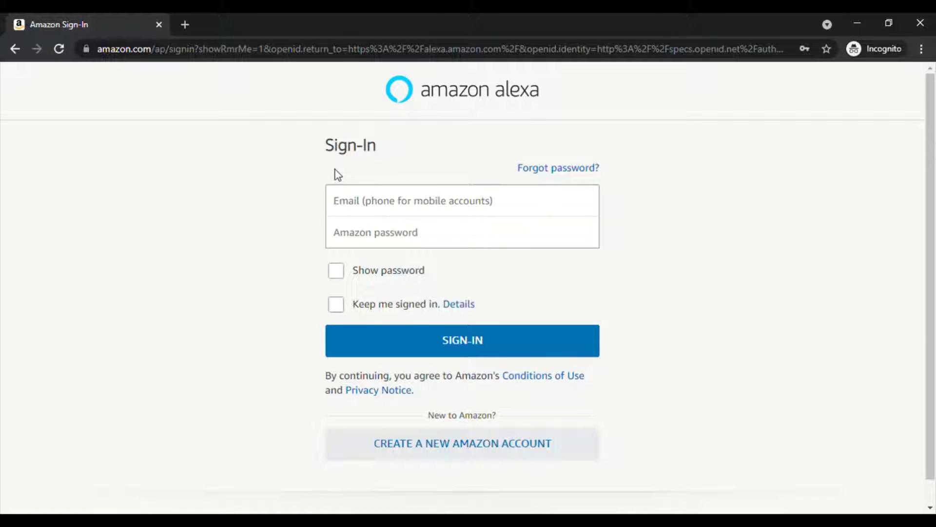
Step: Sign in to Amazon Alexa with the account email and password
{"action": "left_click", "coordinate": [362, 201]}
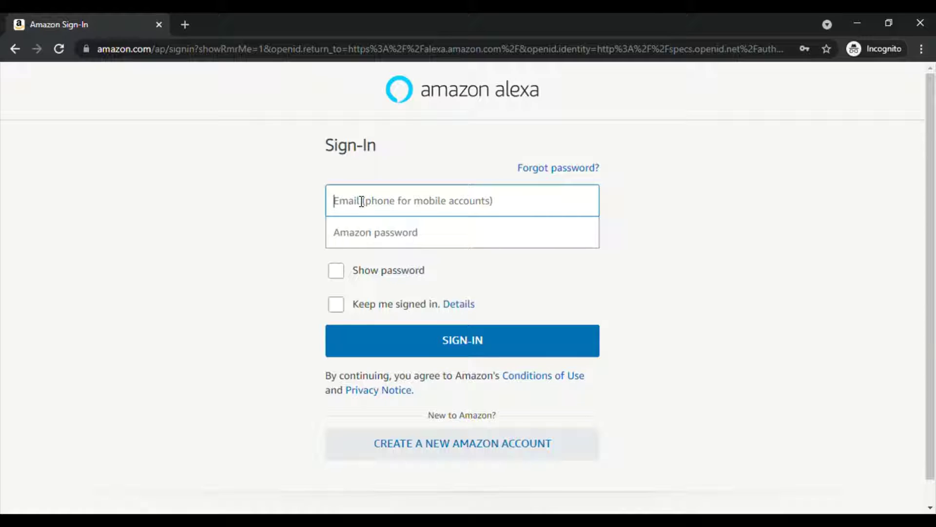
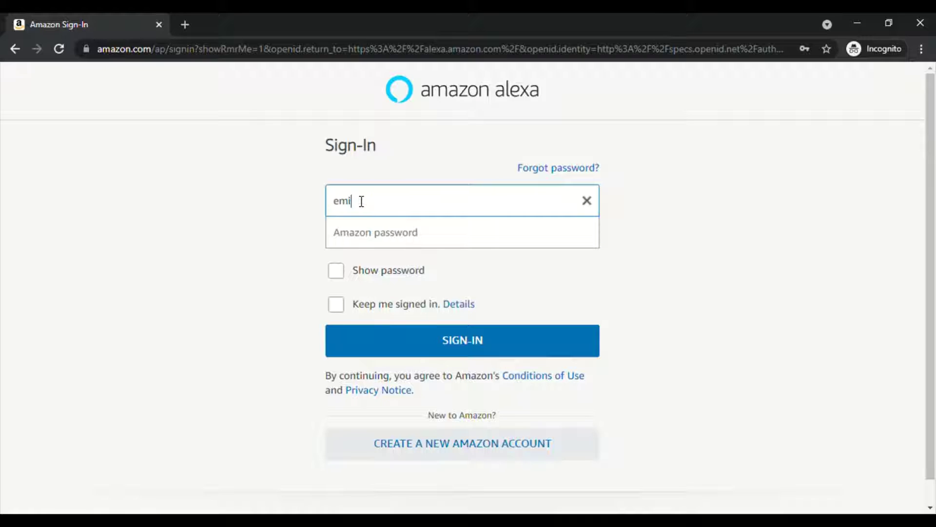
{"action": "key", "text": "Tab"}
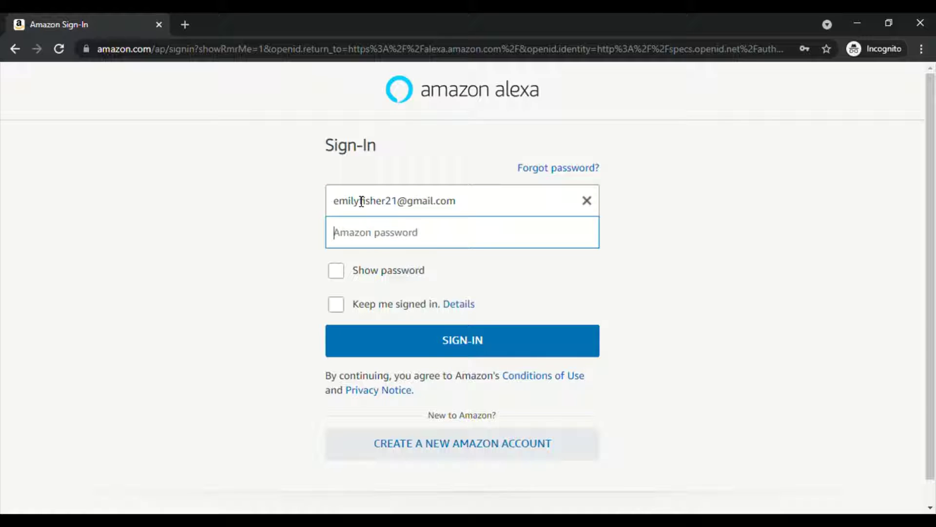
{"action": "type", "text": "••••••••"}
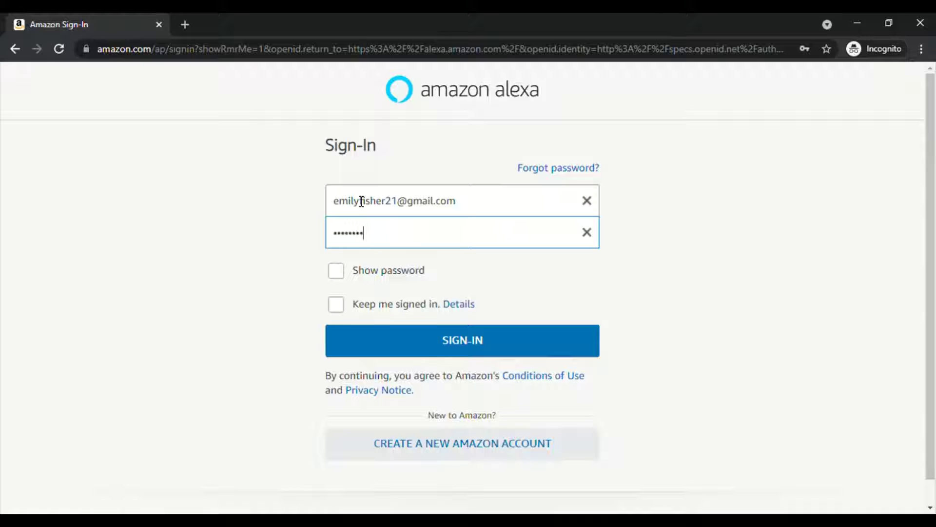
{"action": "type", "text": "•••••"}
{"action": "left_click", "coordinate": [508, 338]}
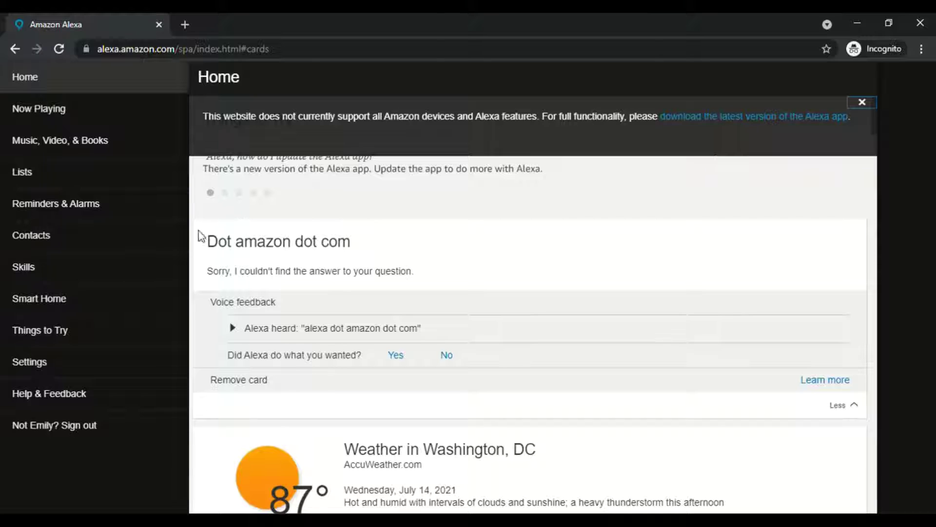
Step: Search the Skills catalogue for 'aarp total health'
{"action": "left_click", "coordinate": [97, 271]}
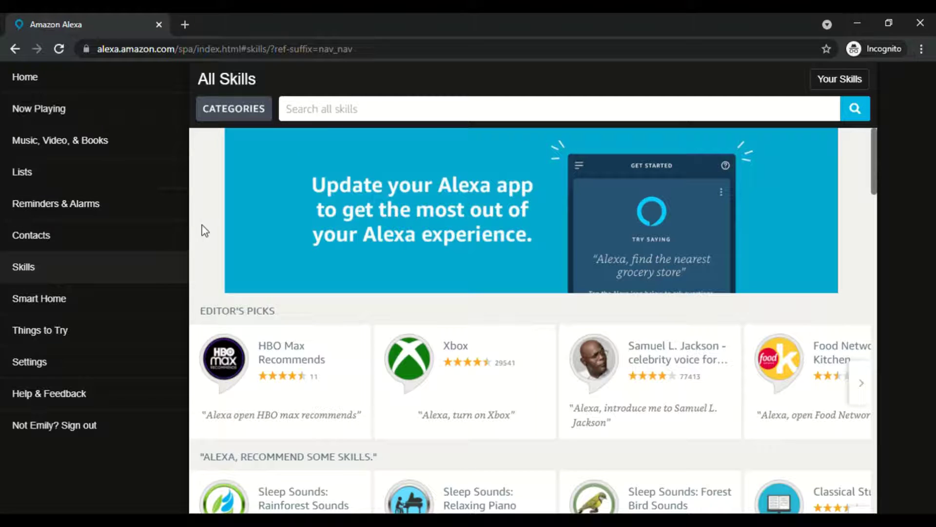
{"action": "left_click", "coordinate": [357, 111]}
{"action": "type", "text": "aarp total "}
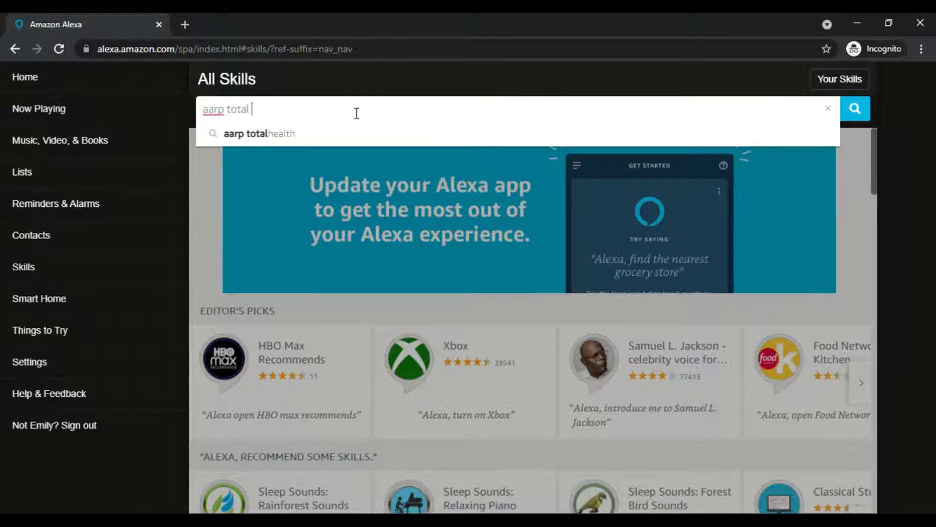
{"action": "type", "text": "health"}
{"action": "left_click", "coordinate": [854, 108]}
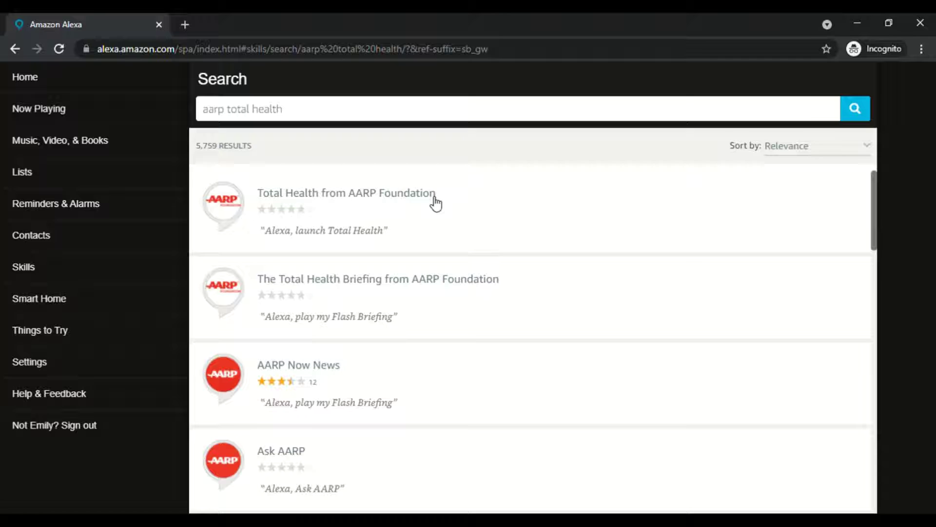
Step: Enable Total Health from AARP Foundation and allow Alexa Notifications for it
{"action": "left_click", "coordinate": [382, 192]}
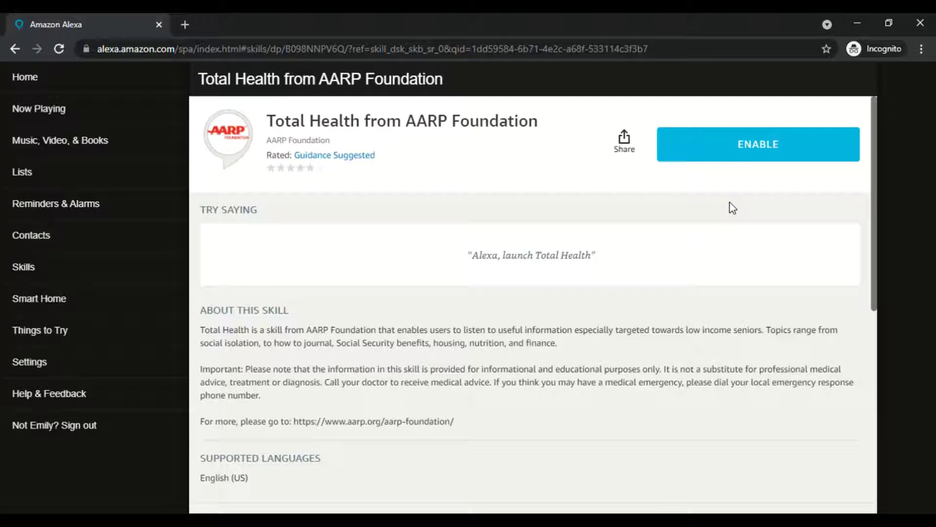
{"action": "left_click", "coordinate": [738, 150]}
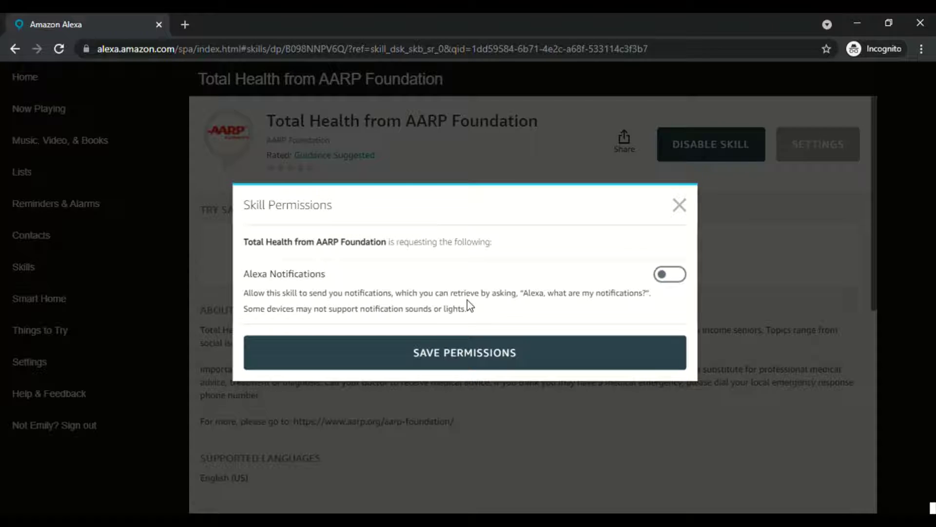
{"action": "left_click", "coordinate": [669, 282]}
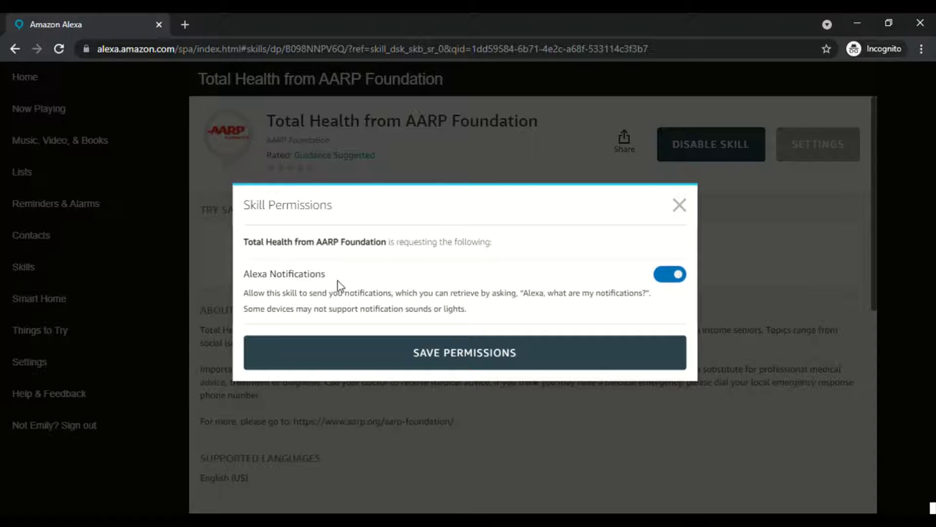
{"action": "left_click", "coordinate": [460, 354]}
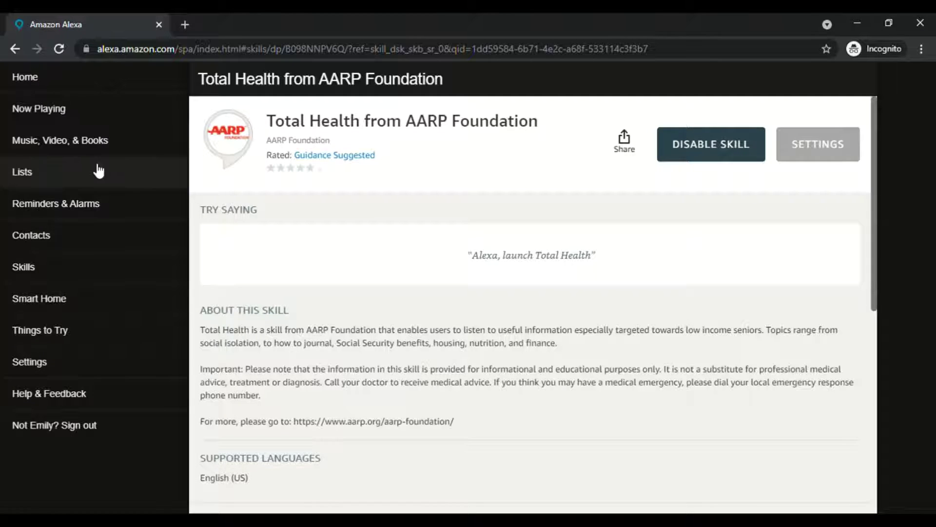
Step: Enable The Total Health Briefing from AARP Foundation from the search results
{"action": "left_click", "coordinate": [14, 49]}
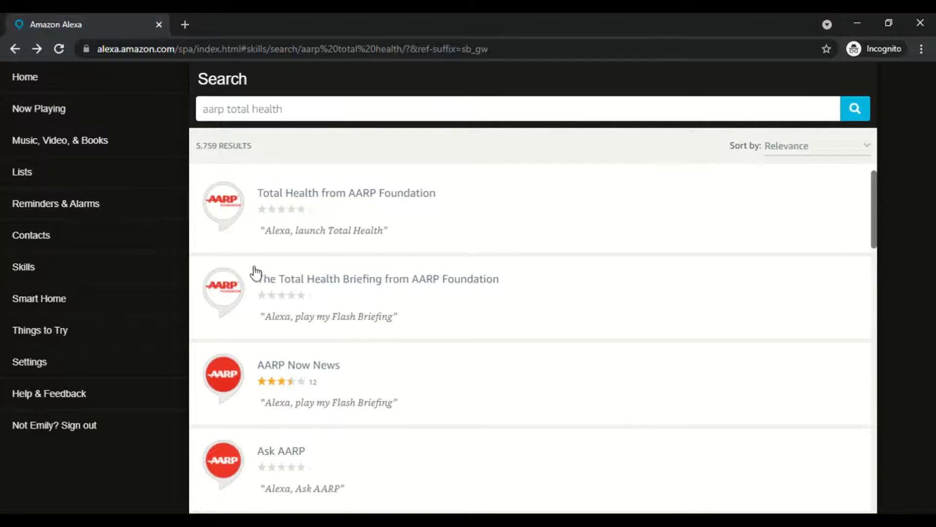
{"action": "left_click", "coordinate": [379, 294]}
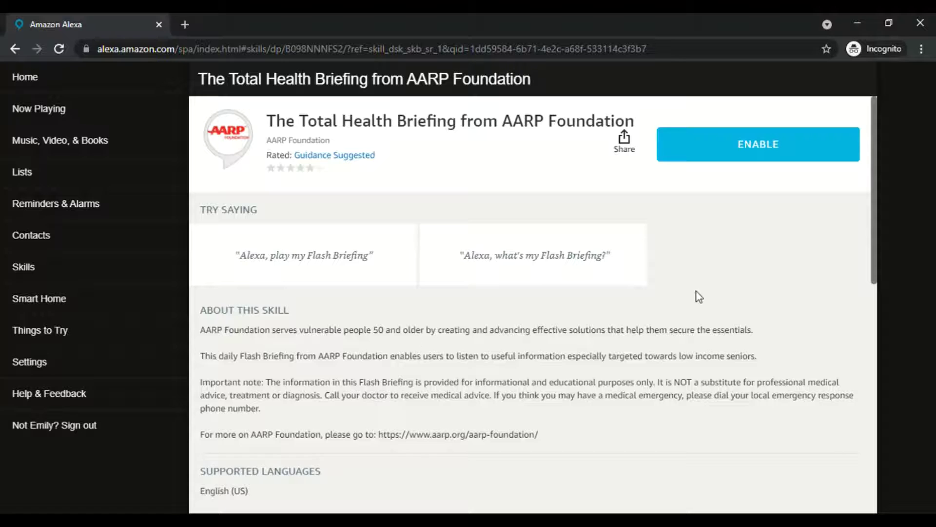
{"action": "left_click", "coordinate": [763, 159]}
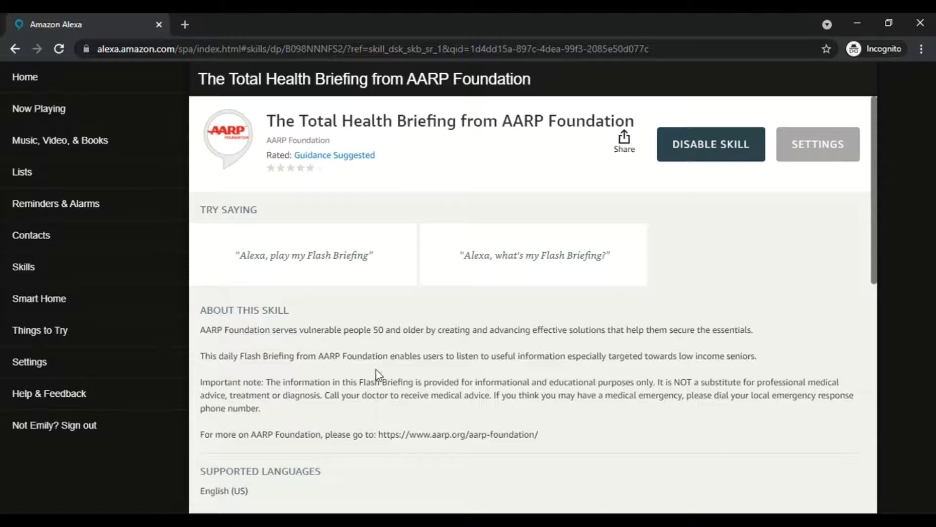
Step: Open Flash Briefing under Alexa Preferences in Settings
{"action": "left_click", "coordinate": [76, 364]}
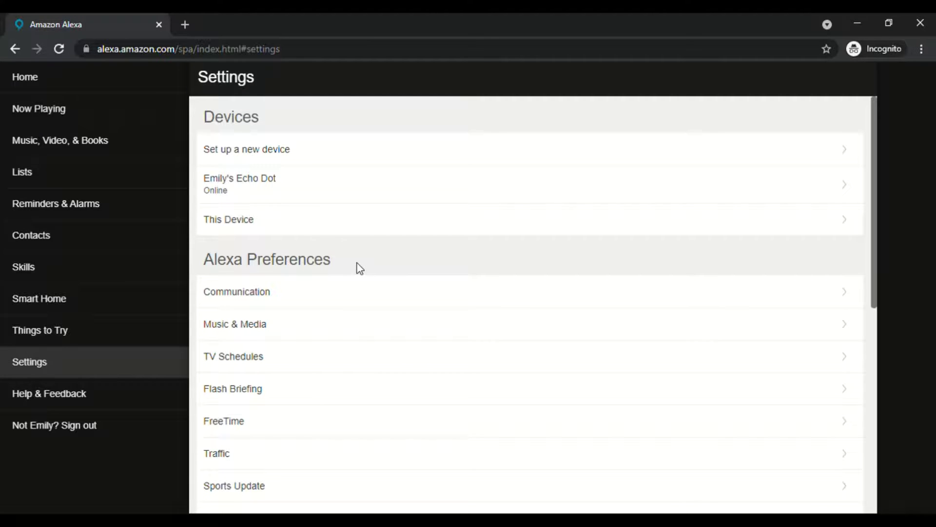
{"action": "scroll", "coordinate": [358, 268], "scroll_direction": "down", "scroll_amount": 1}
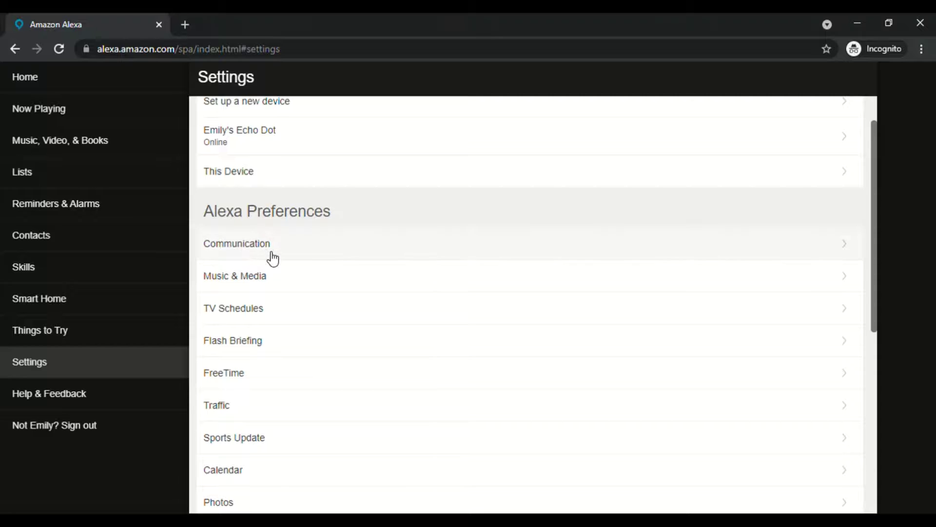
{"action": "left_click", "coordinate": [258, 347]}
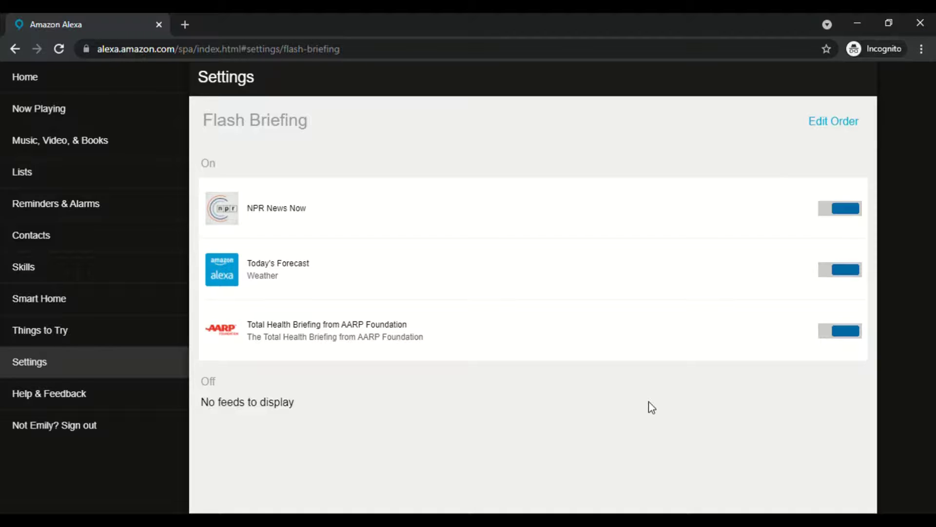
Step: Drag Total Health Briefing above Today's Forecast and NPR News Now, saving the order
{"action": "left_click", "coordinate": [837, 125]}
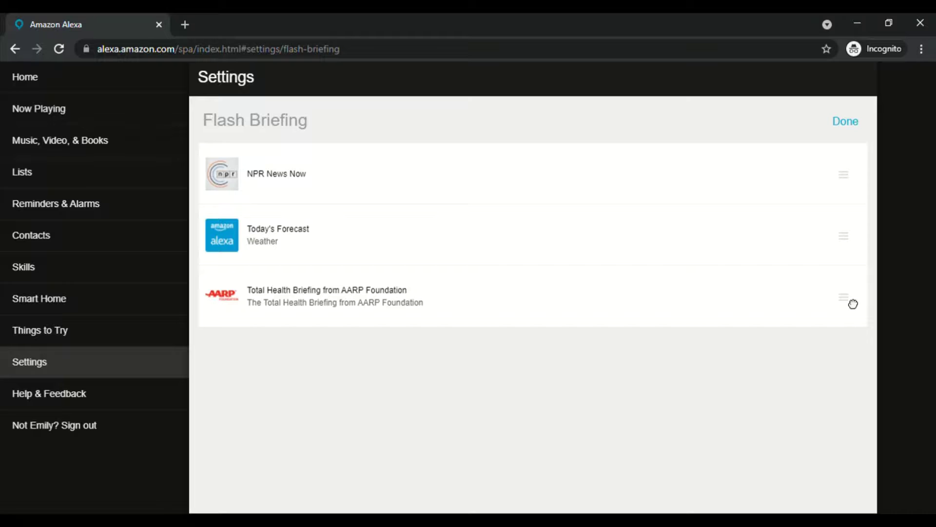
{"action": "left_click_drag", "start_coordinate": [854, 303], "coordinate": [849, 280]}
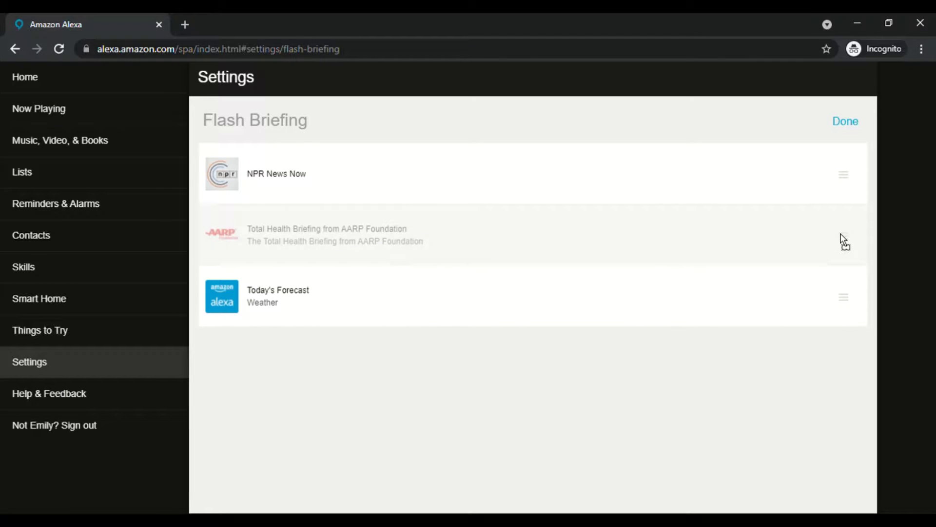
{"action": "left_click_drag", "start_coordinate": [837, 207], "coordinate": [833, 182]}
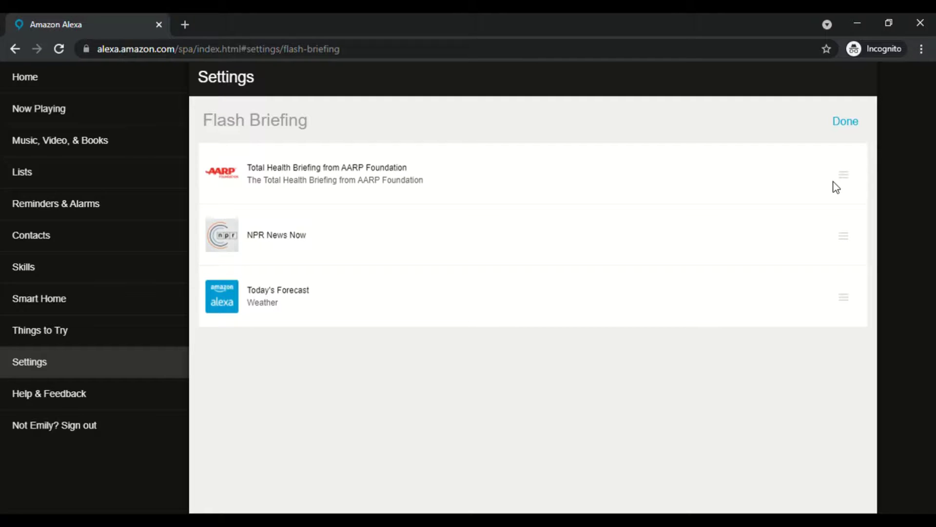
{"action": "left_click", "coordinate": [847, 122]}
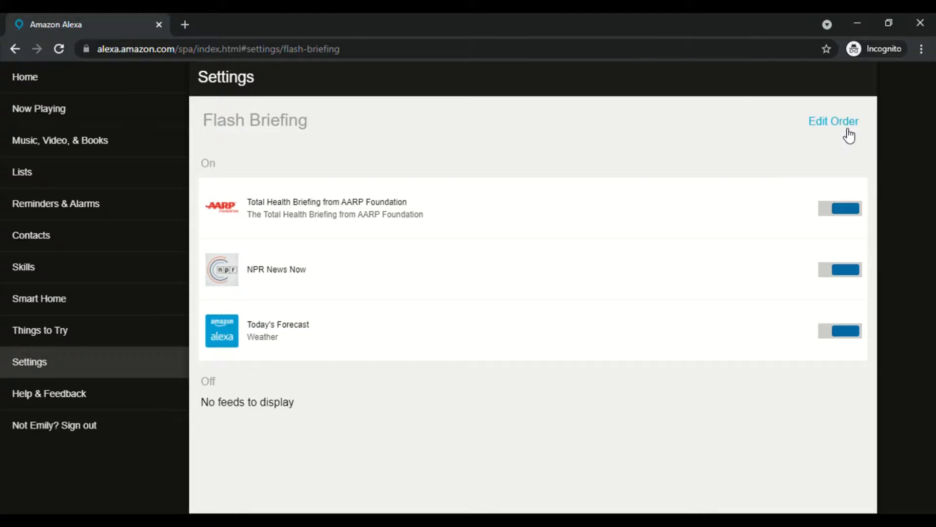